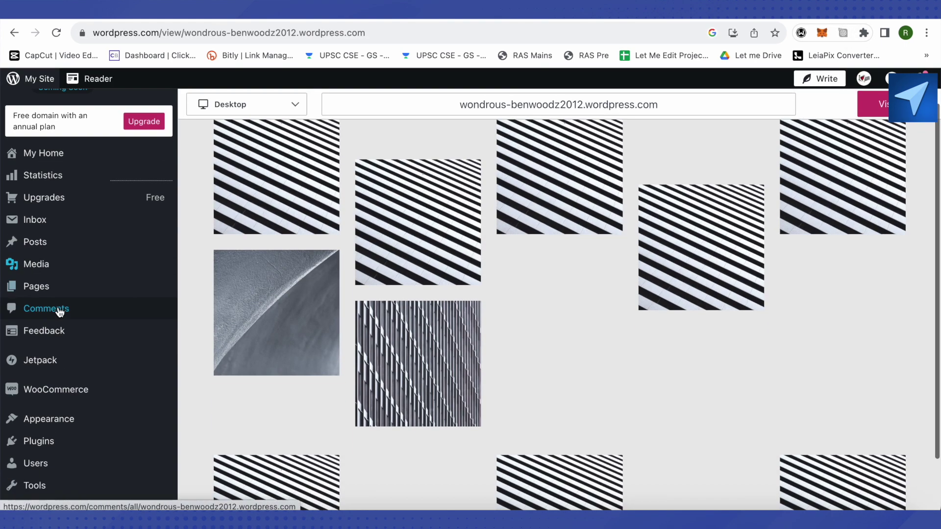
pyautogui.scroll(-3, 58, 320)
pyautogui.moveTo(49, 461)
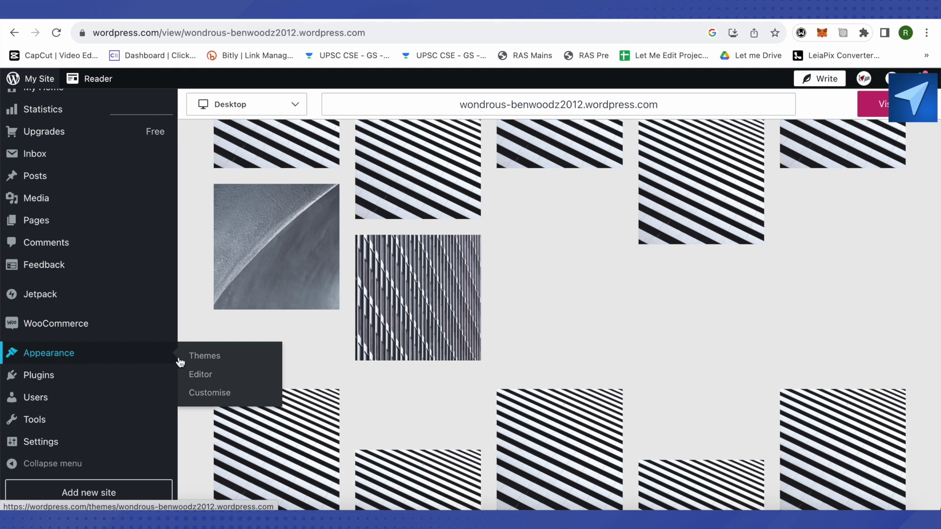
# - Open the Themes page from Appearance to list recommended themes, with Erma active
pyautogui.click(206, 356)
pyautogui.scroll(-3, 543, 386)
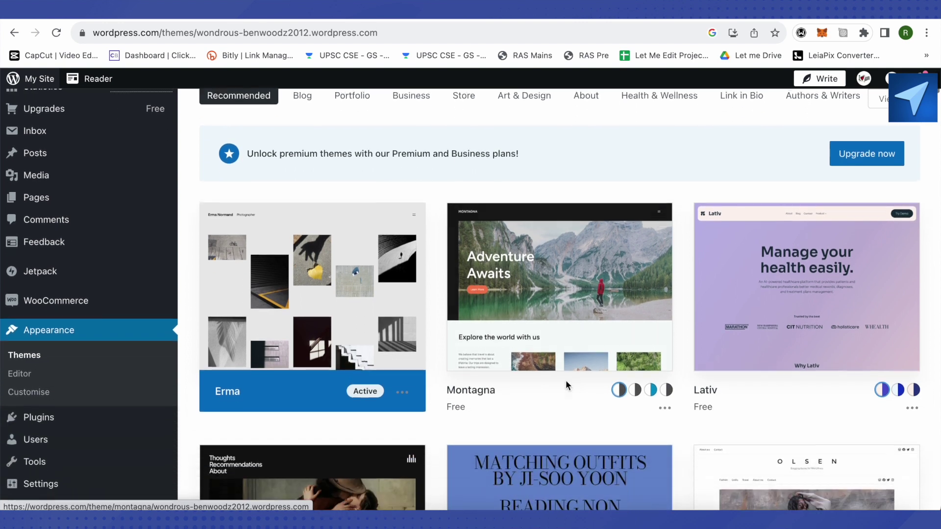
pyautogui.scroll(-3, 566, 380)
pyautogui.scroll(-2, 603, 380)
pyautogui.scroll(4, 635, 380)
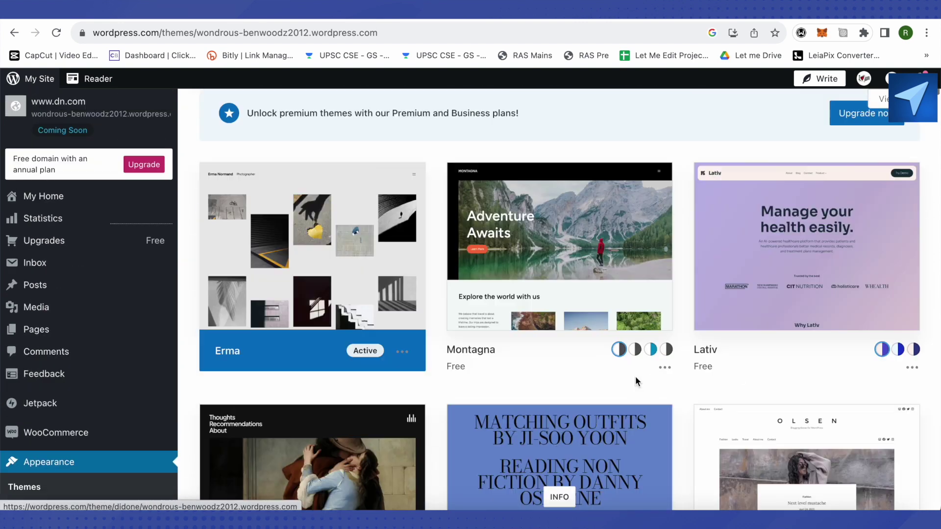
pyautogui.scroll(4, 635, 376)
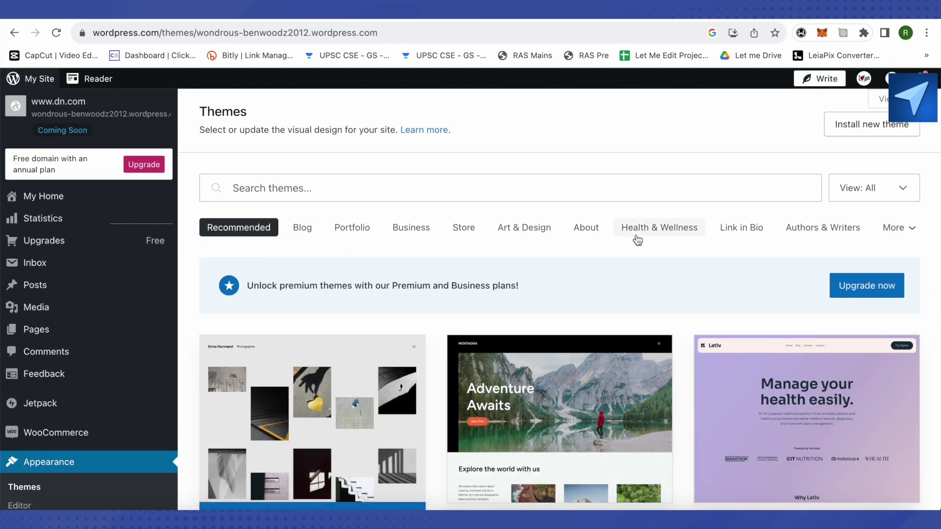
pyautogui.scroll(-1, 646, 238)
pyautogui.scroll(-1, 646, 238)
pyautogui.scroll(-1, 497, 326)
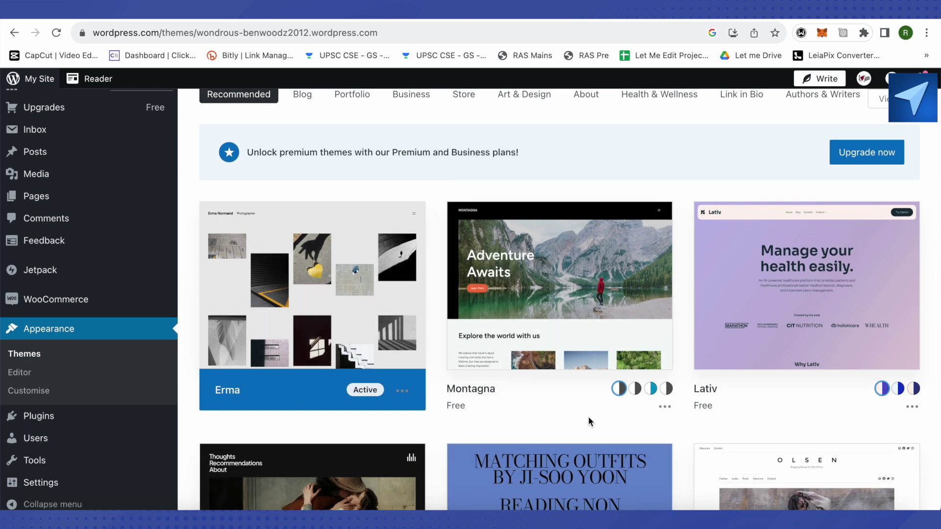